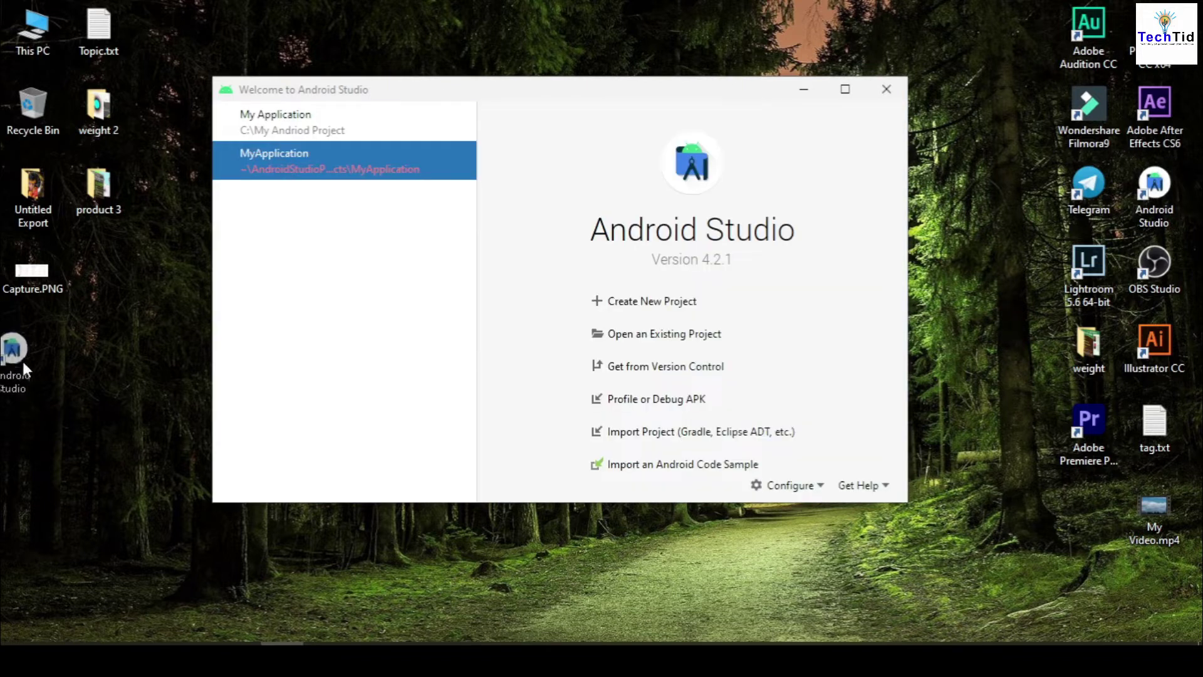
Move the Android Studio desktop shortcut to the spot below Capture.PNG
{"action": "left_click_drag", "start_coordinate": [21, 359], "coordinate": [37, 362]}
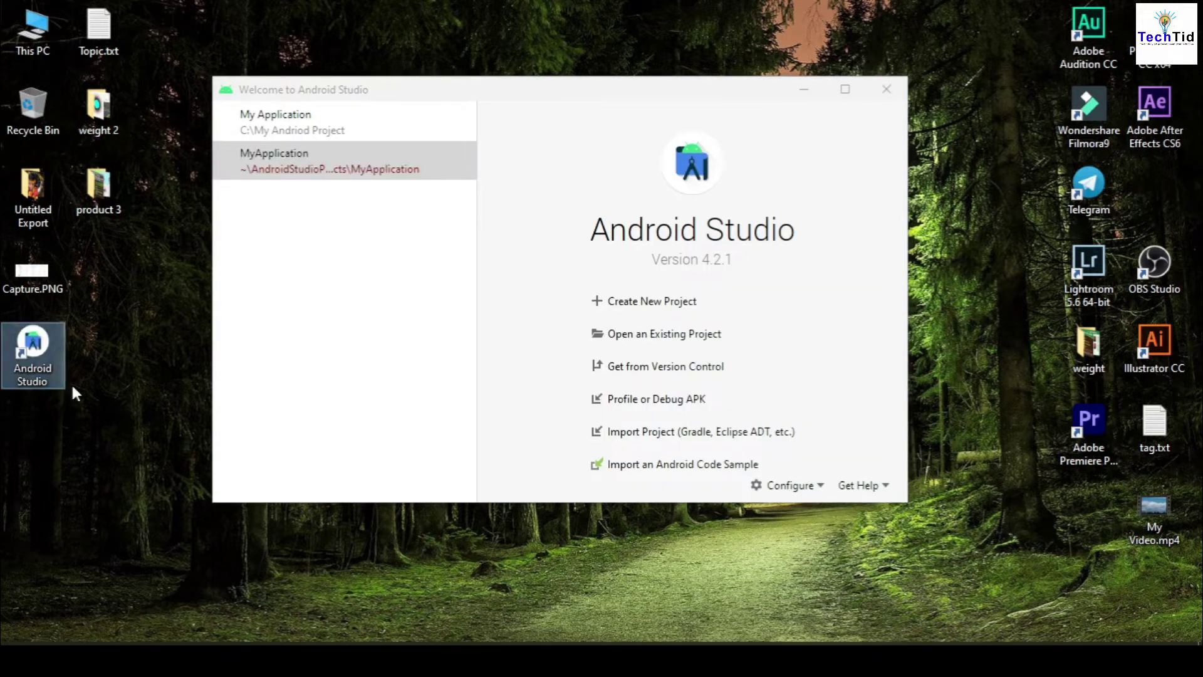
{"action": "left_click", "coordinate": [87, 338]}
{"action": "left_click", "coordinate": [19, 364]}
Search Windows for "and" and open the Android Studio app
{"action": "key", "text": "super"}
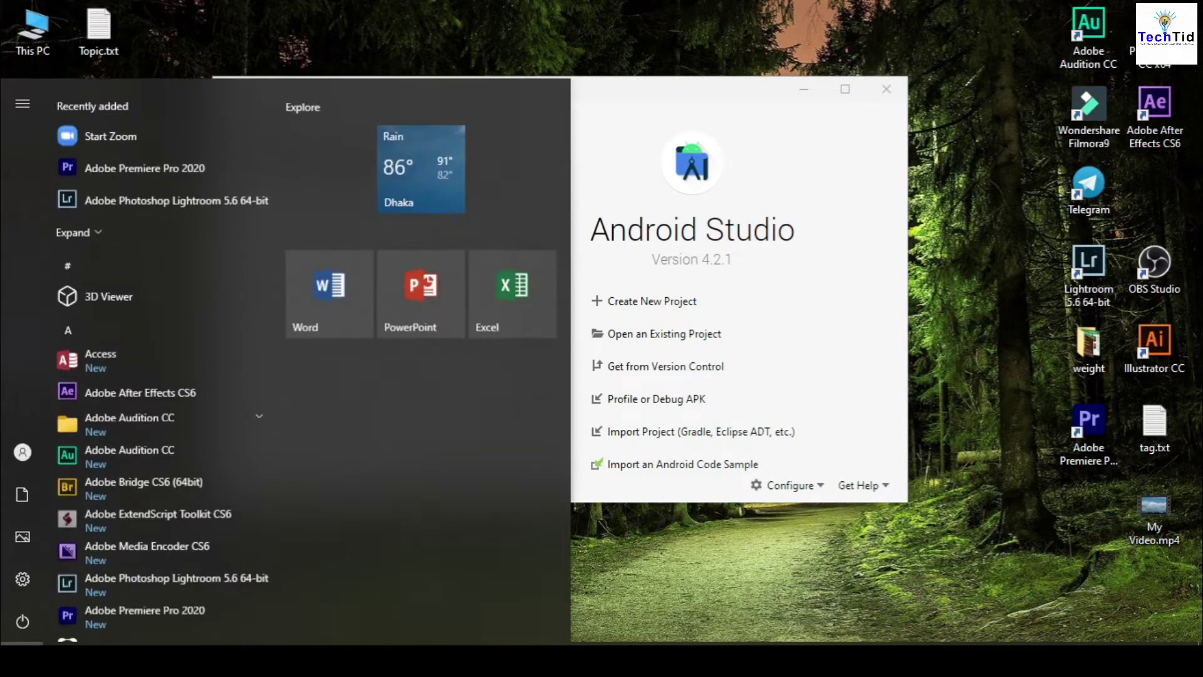
{"action": "type", "text": "andi"}
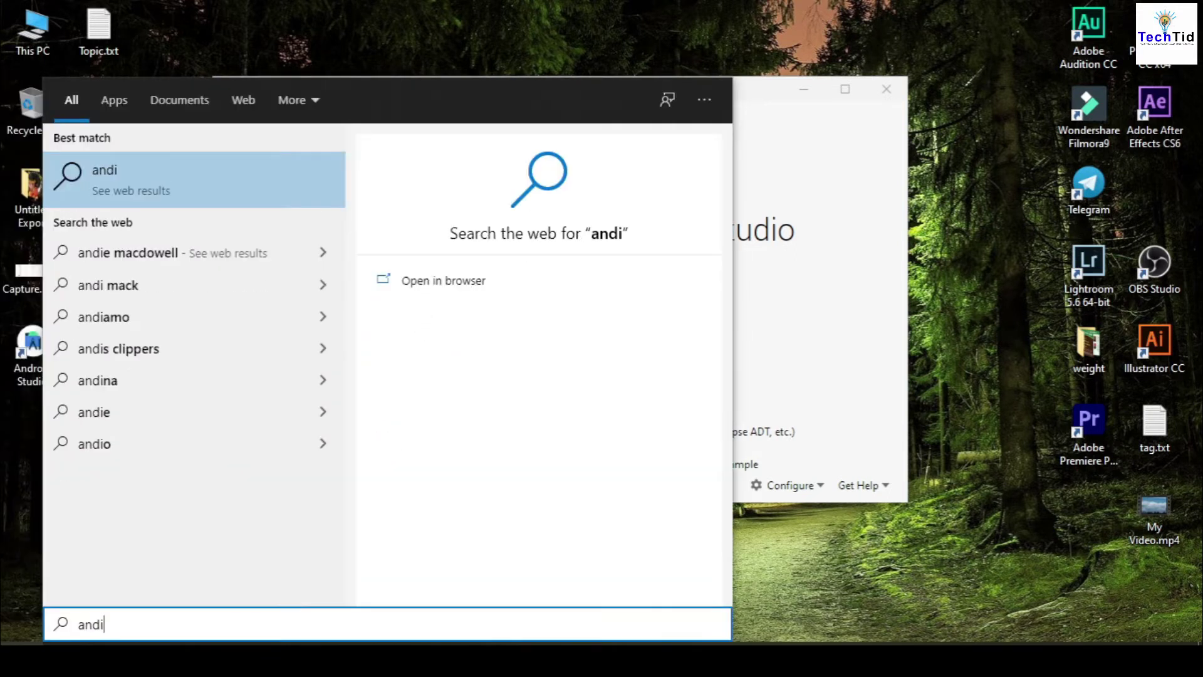
{"action": "key", "text": "BackSpace"}
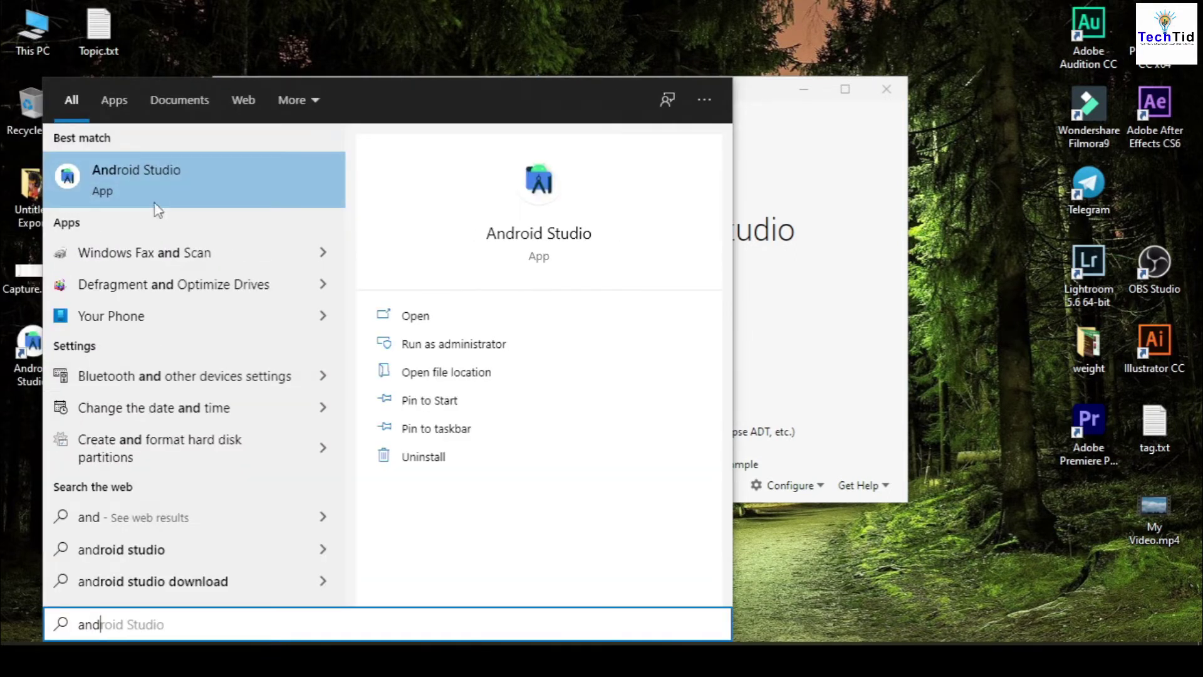
{"action": "left_click", "coordinate": [143, 202]}
Reposition the Android Studio welcome window and place the Android Studio desktop shortcut above OBS Studio
{"action": "left_click_drag", "start_coordinate": [332, 84], "coordinate": [377, 97]}
{"action": "left_click_drag", "start_coordinate": [14, 364], "coordinate": [1136, 216]}
{"action": "left_click_drag", "start_coordinate": [494, 87], "coordinate": [414, 85]}
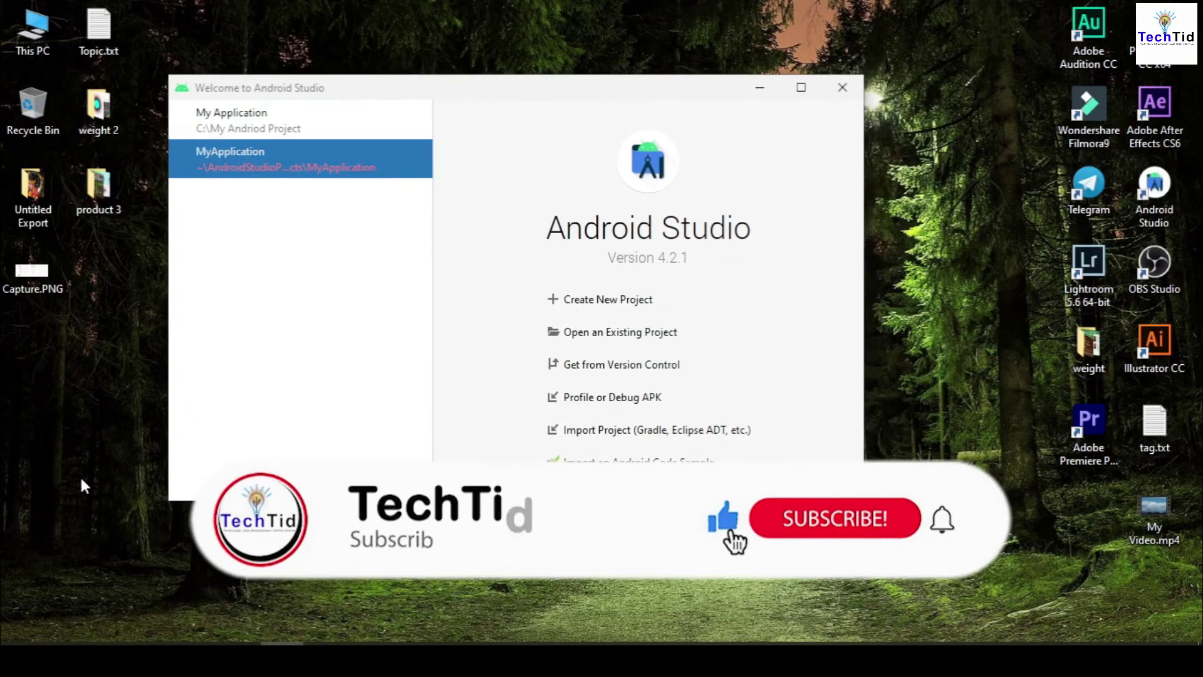
{"action": "left_click", "coordinate": [38, 488]}
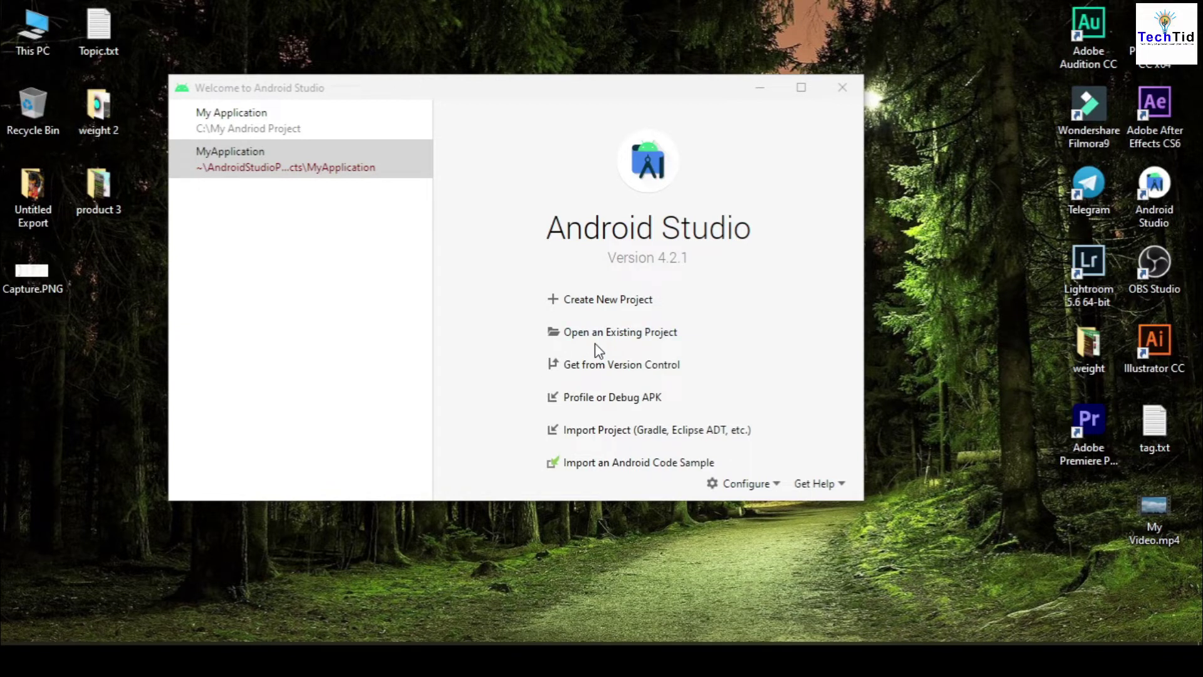
Start a new project and browse the Wear OS, Android TV, Automotive and Android Things templates before returning to Phone and Tablet
{"action": "left_click", "coordinate": [600, 301]}
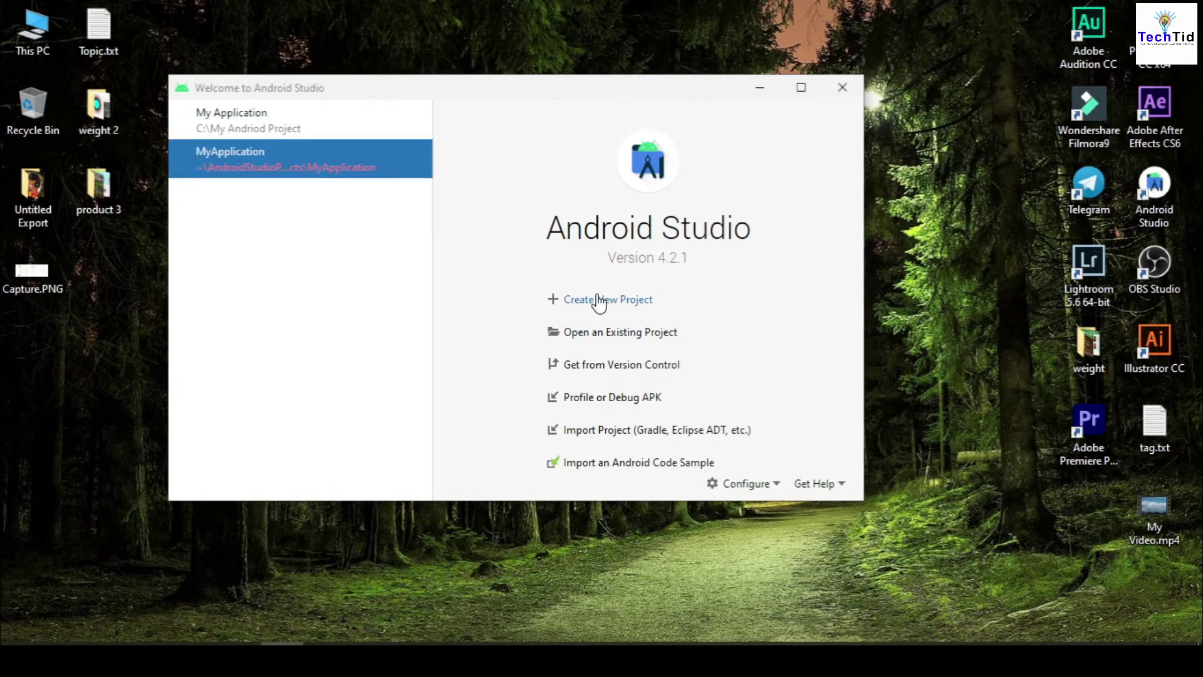
{"action": "left_click", "coordinate": [599, 300]}
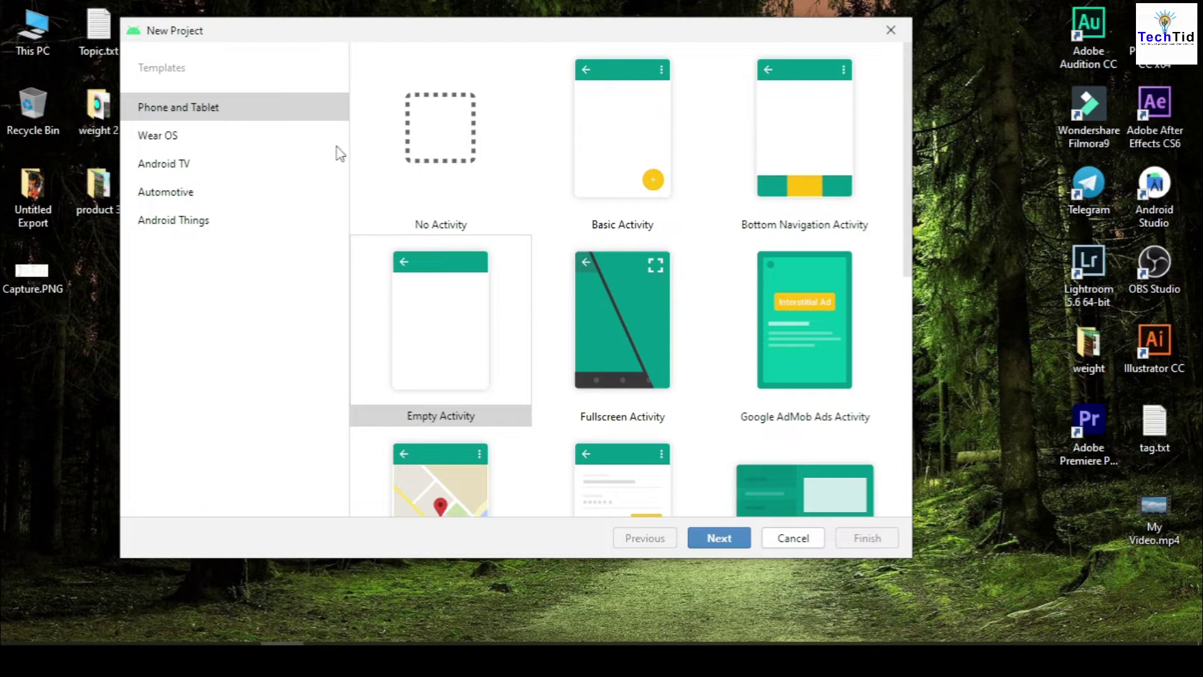
{"action": "left_click", "coordinate": [168, 137]}
{"action": "left_click", "coordinate": [171, 168]}
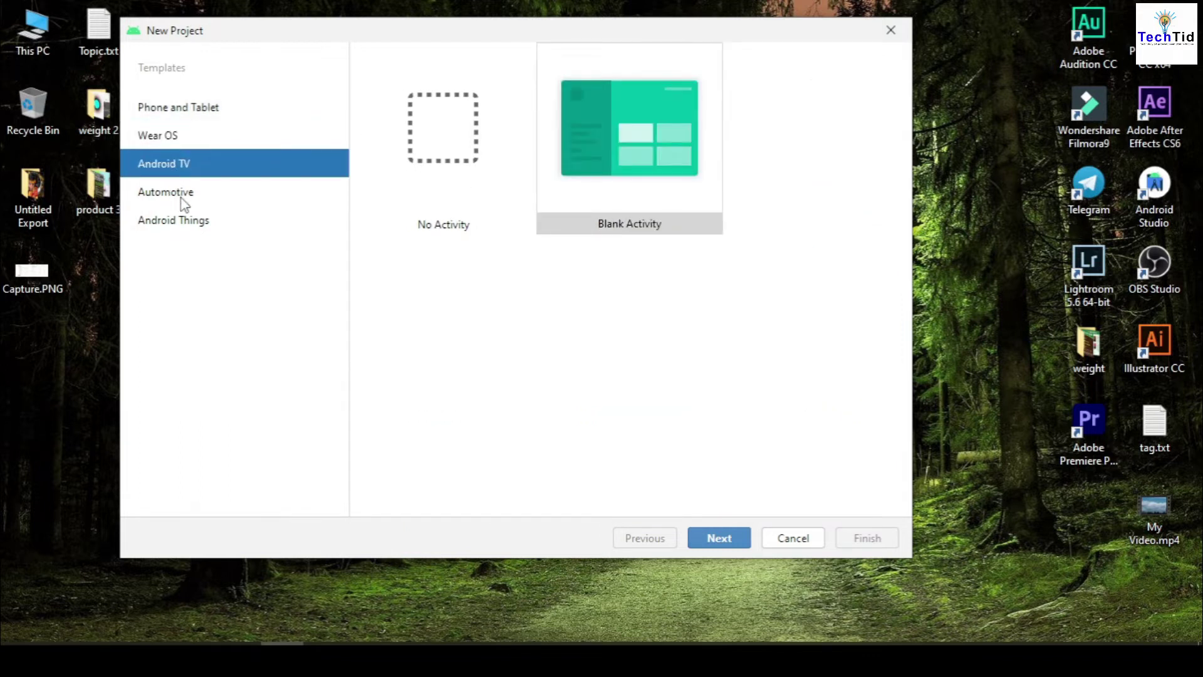
{"action": "left_click", "coordinate": [181, 199]}
{"action": "left_click", "coordinate": [196, 228]}
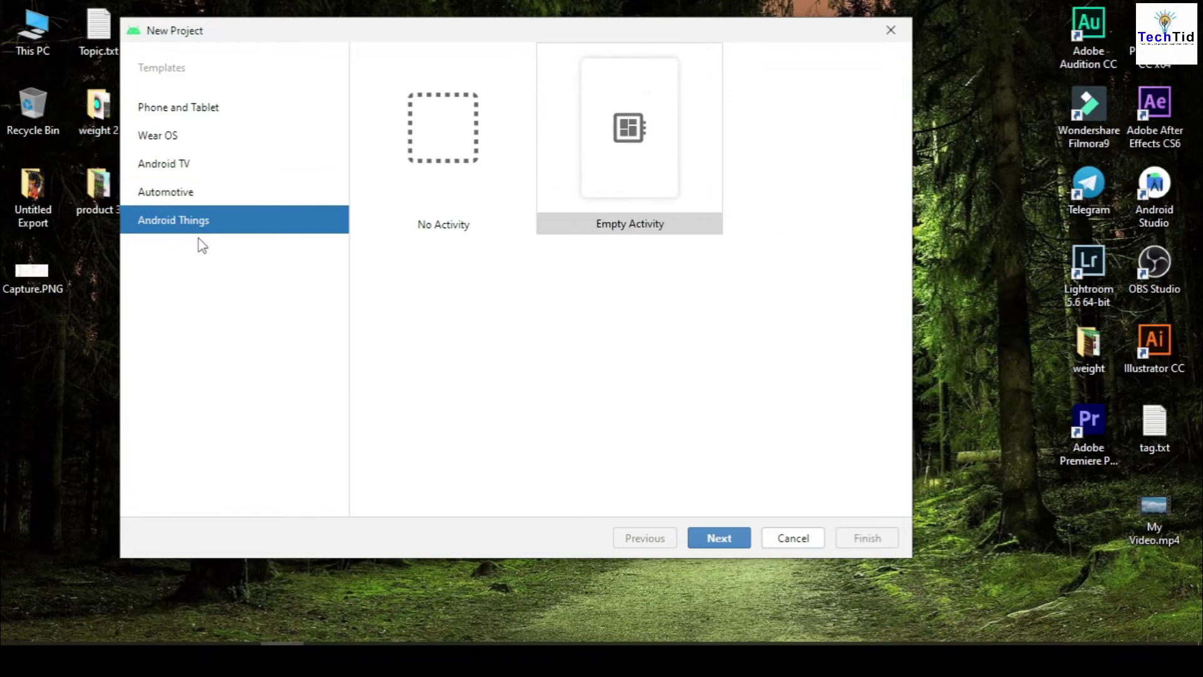
{"action": "left_click", "coordinate": [186, 110]}
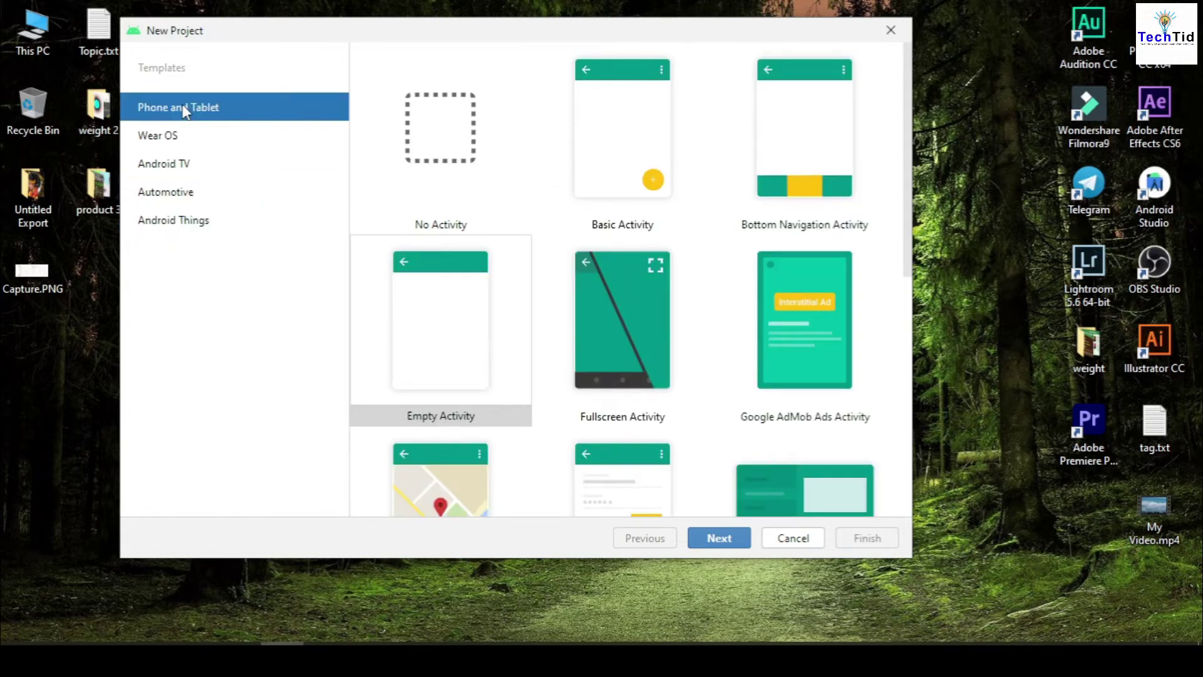
Compare the Phone and Tablet templates, choose Empty Activity and continue to the project configuration
{"action": "left_click", "coordinate": [456, 165]}
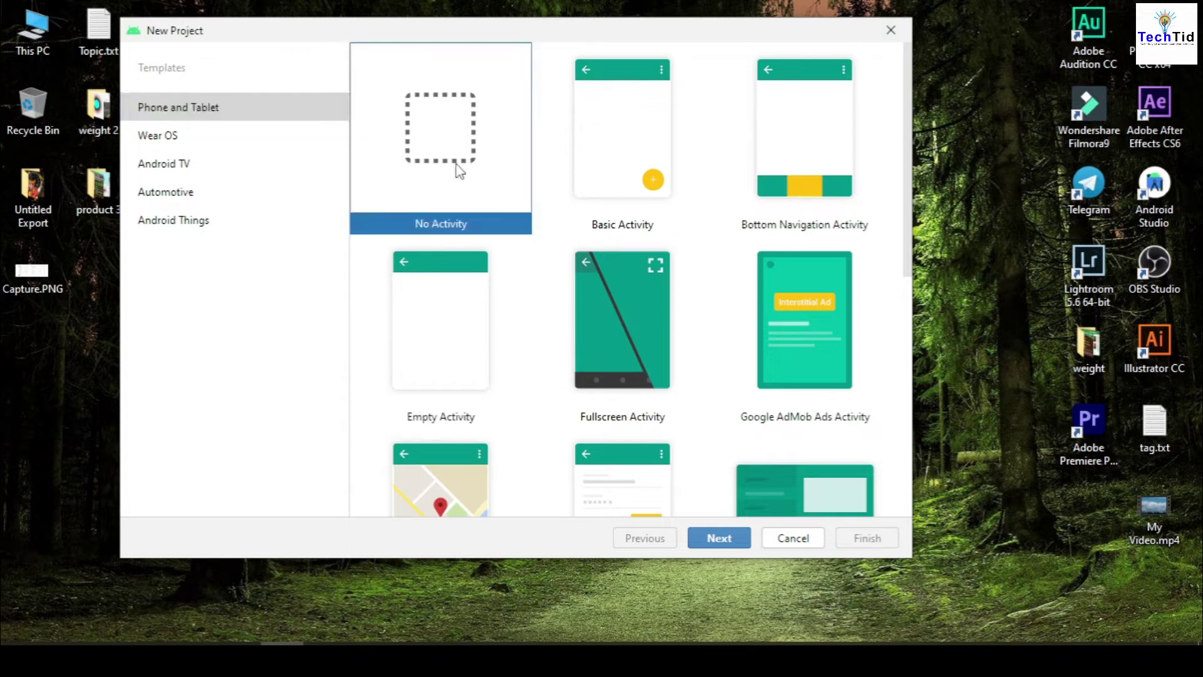
{"action": "left_click", "coordinate": [616, 160]}
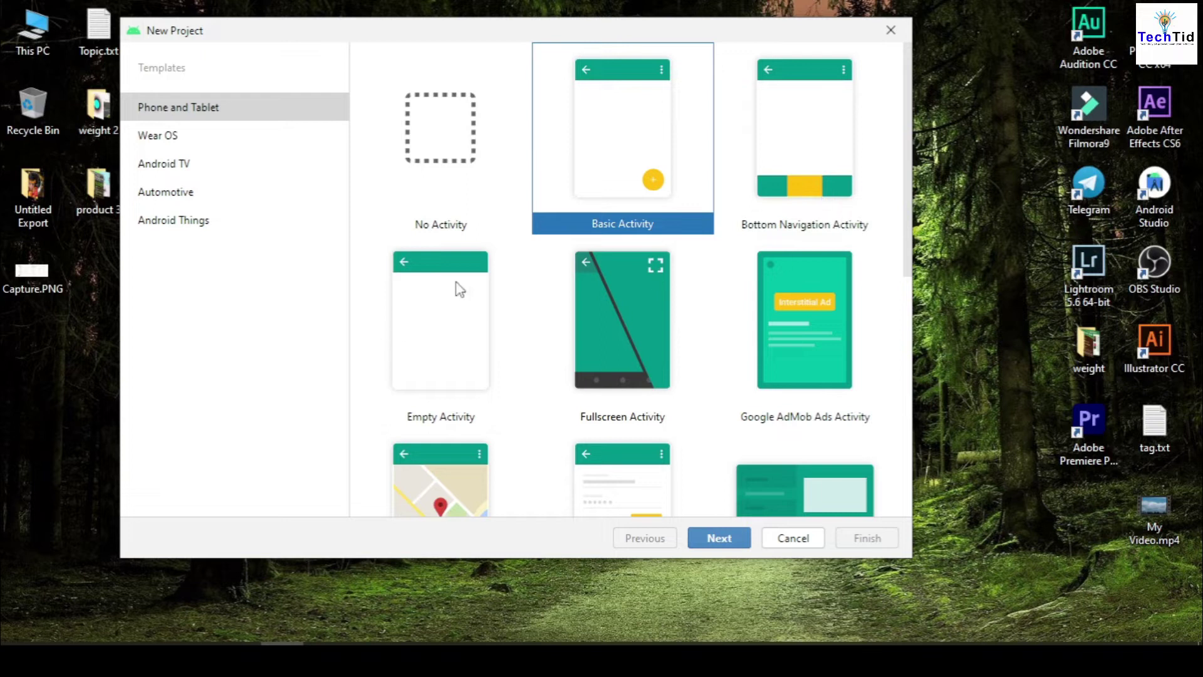
{"action": "left_click", "coordinate": [627, 332]}
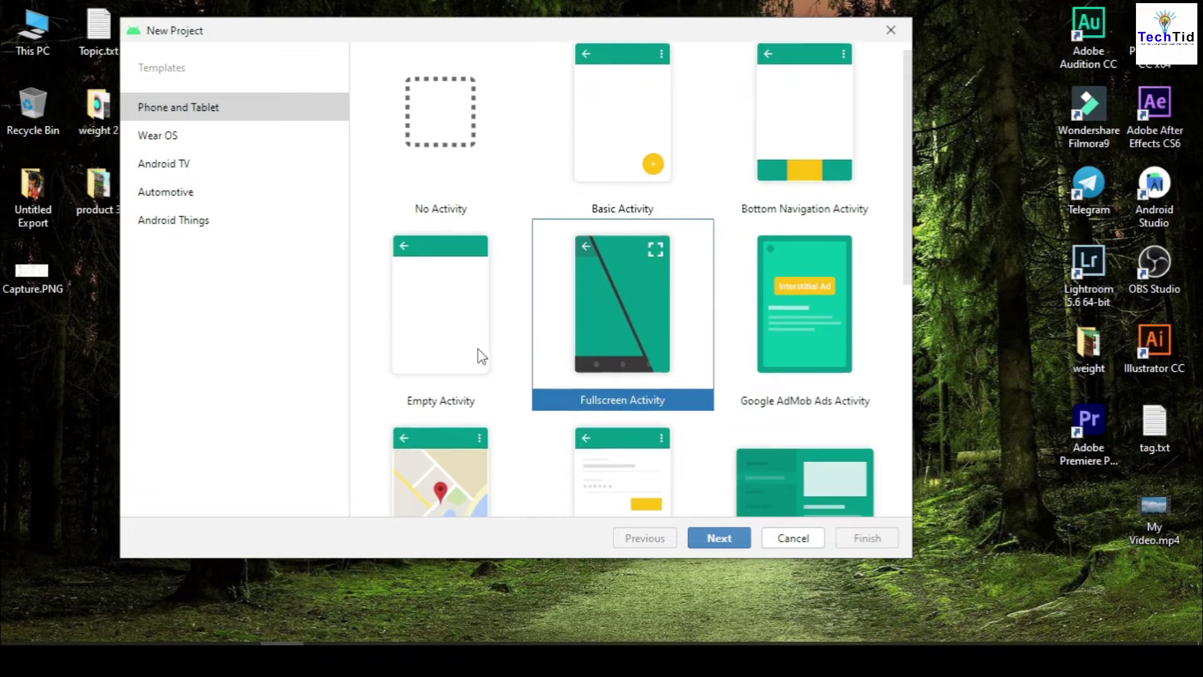
{"action": "scroll", "coordinate": [446, 317], "scroll_direction": "down", "scroll_amount": 3}
{"action": "scroll", "coordinate": [432, 363], "scroll_direction": "up", "scroll_amount": 2}
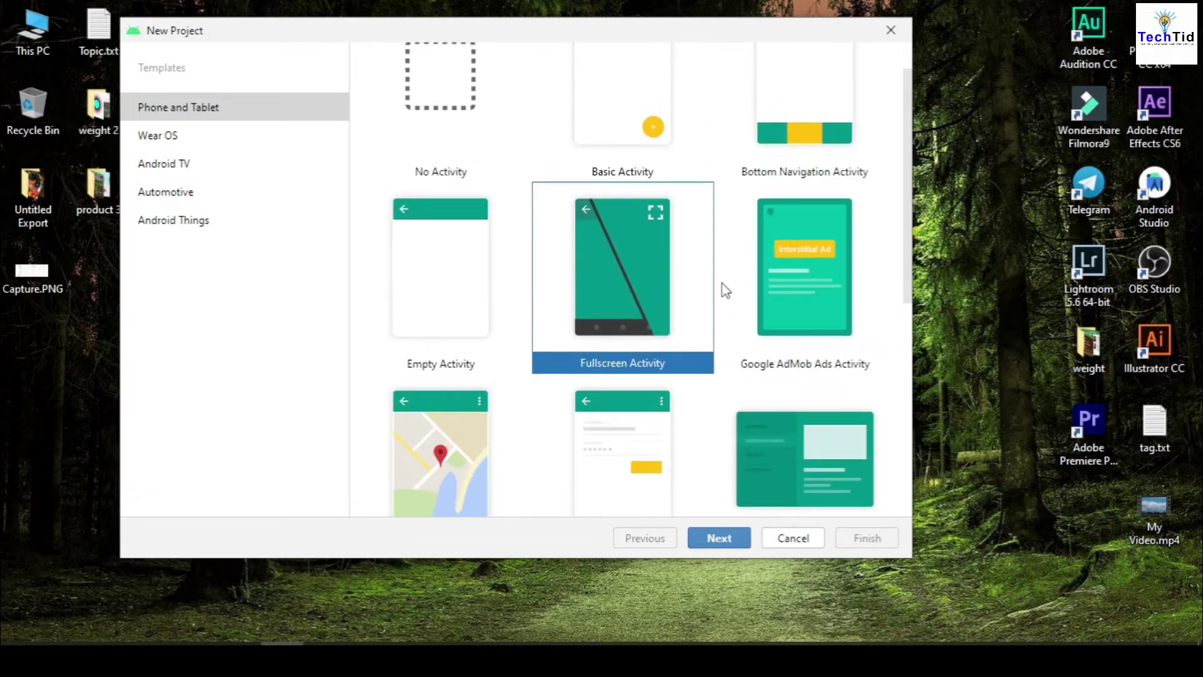
{"action": "scroll", "coordinate": [720, 289], "scroll_direction": "up", "scroll_amount": 1}
{"action": "left_click", "coordinate": [604, 150]}
{"action": "left_click", "coordinate": [422, 376]}
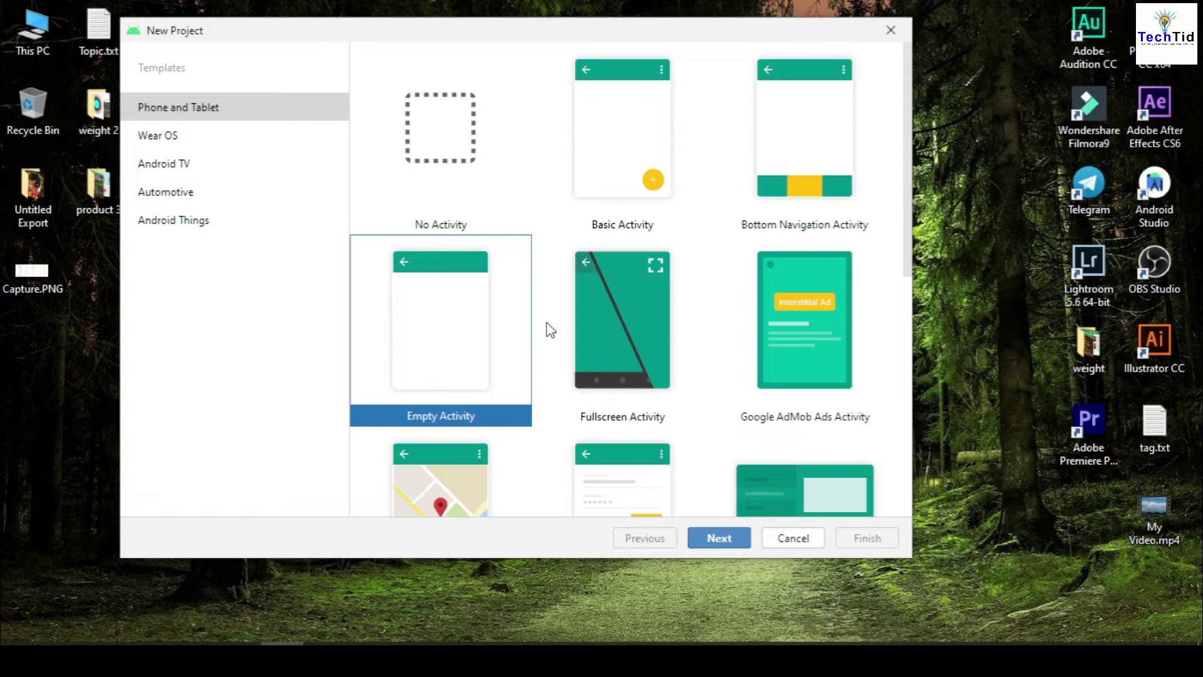
{"action": "left_click", "coordinate": [732, 541]}
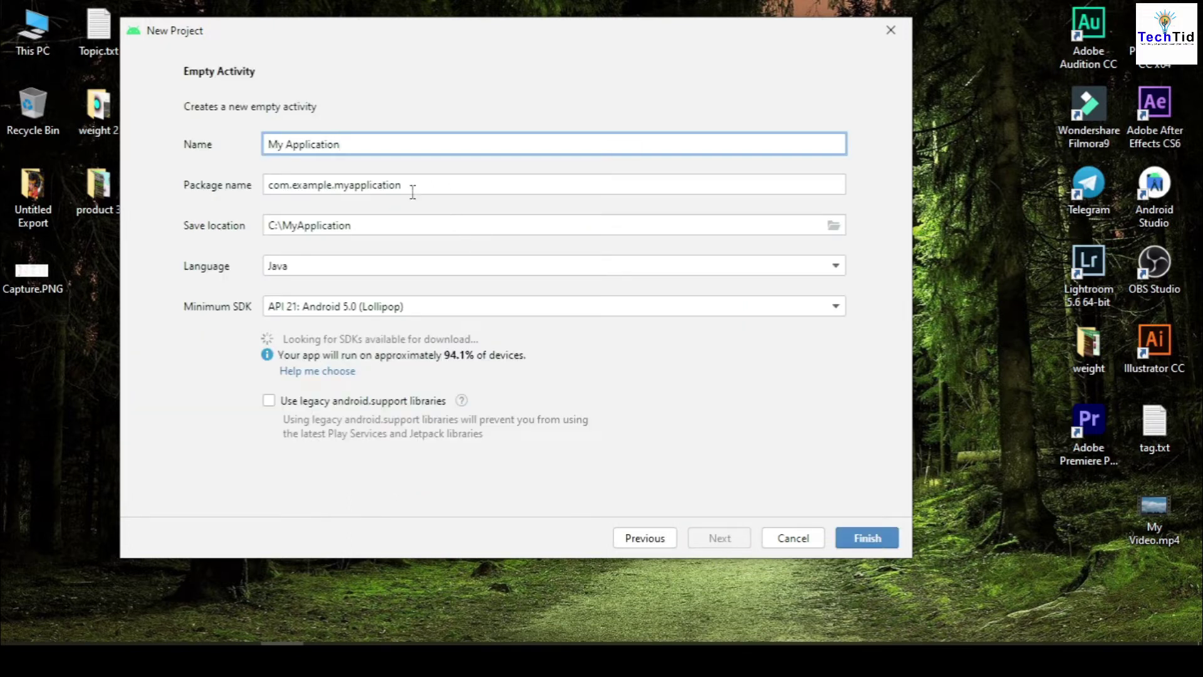
Name the new application Test1st and keep the package name derived from it
{"action": "left_click_drag", "start_coordinate": [356, 145], "coordinate": [266, 146]}
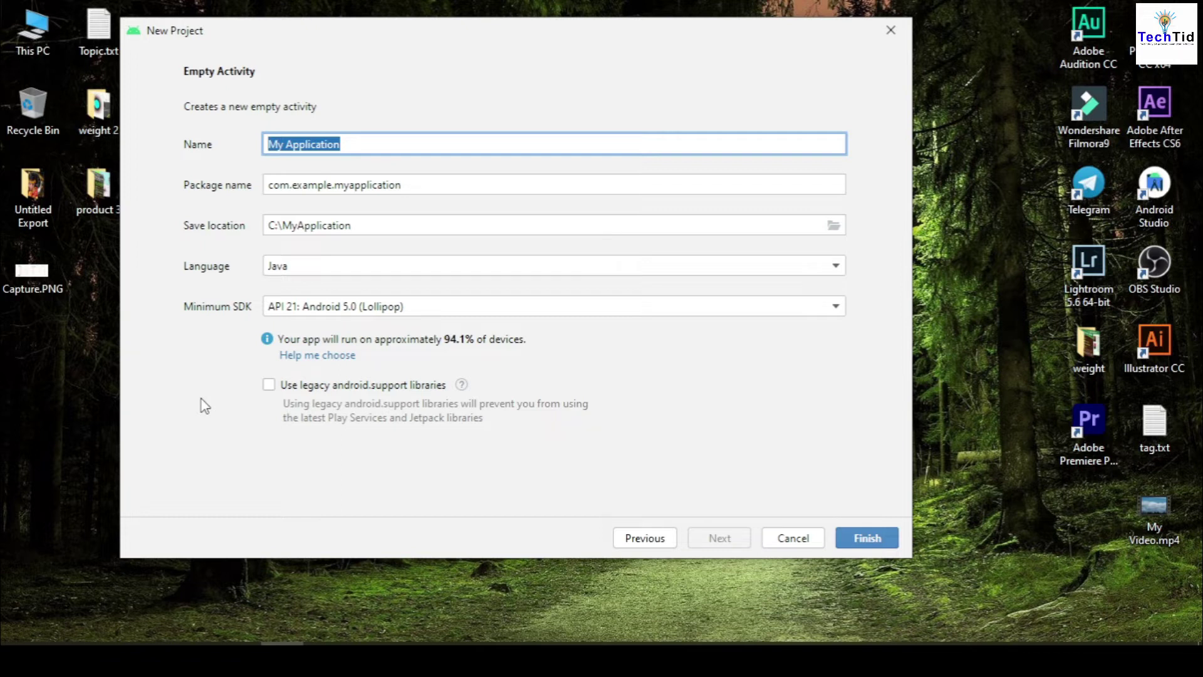
{"action": "type", "text": "m"}
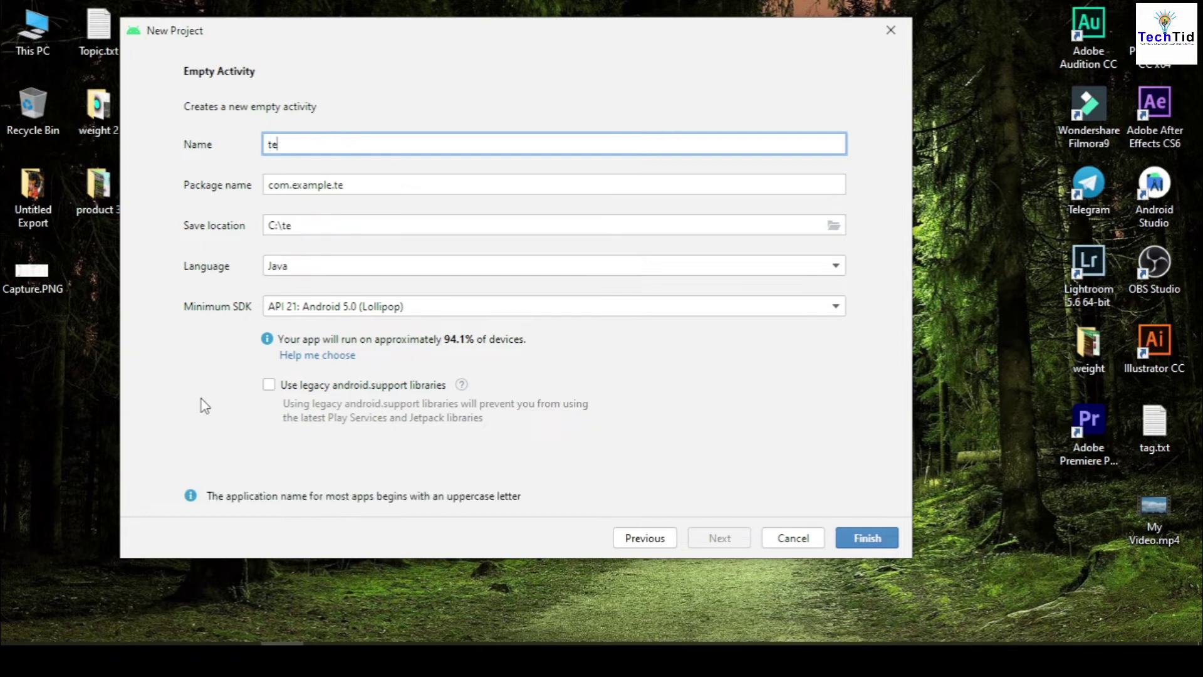
{"action": "key", "text": "BackSpace"}
{"action": "type", "text": "Te"}
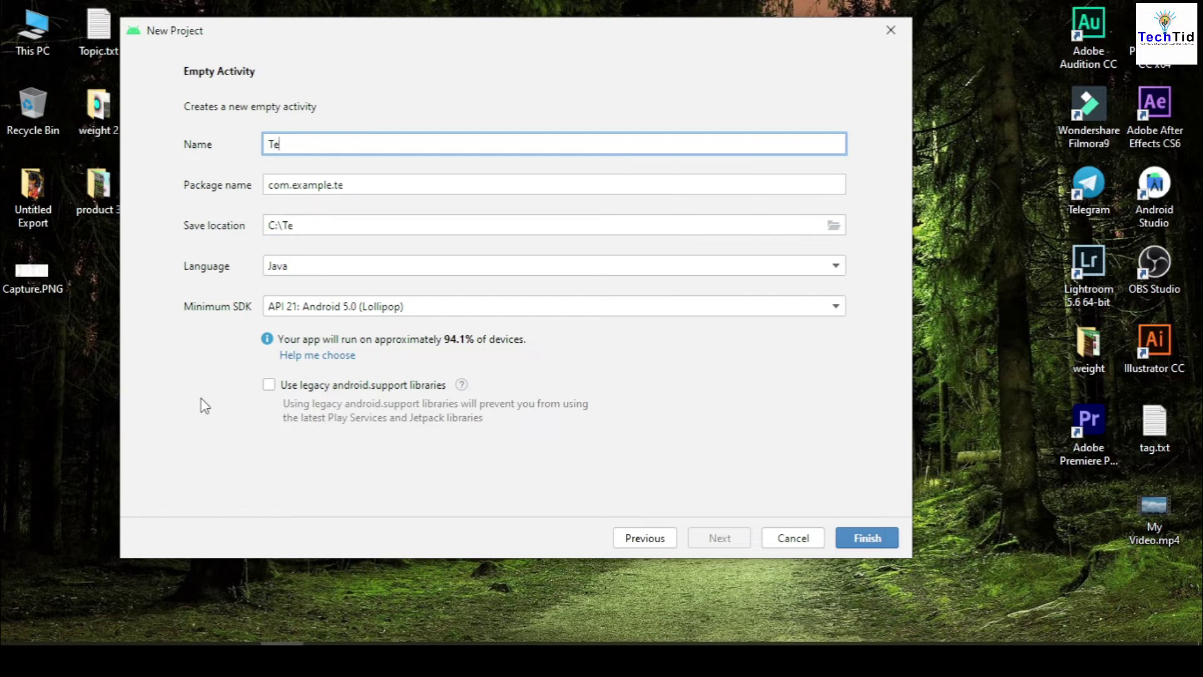
{"action": "type", "text": "st1st"}
{"action": "left_click", "coordinate": [293, 185]}
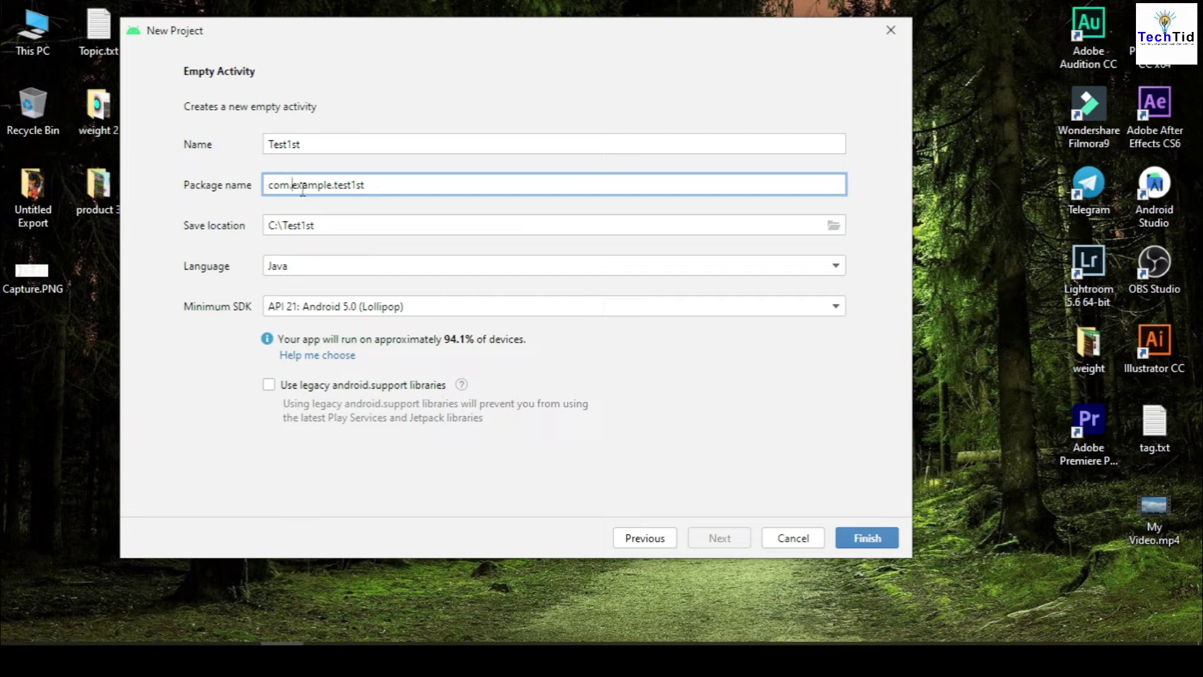
{"action": "left_click", "coordinate": [329, 186]}
Create a folder named Project on the C: drive and use it as the save location
{"action": "left_click", "coordinate": [833, 226]}
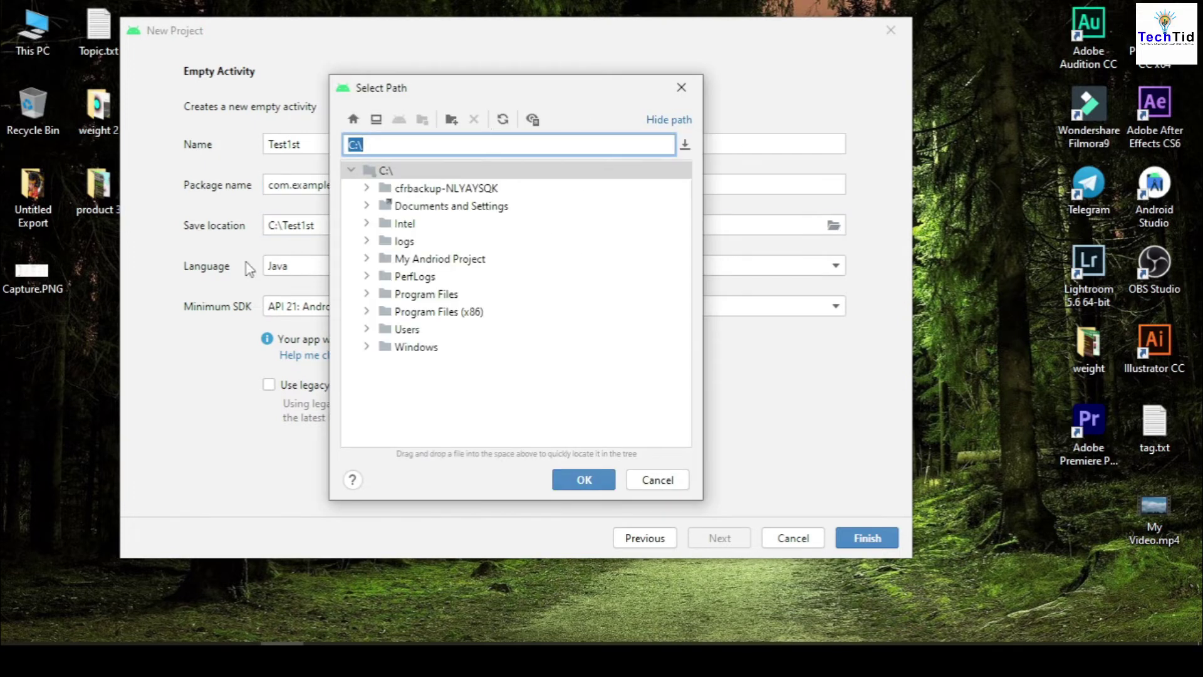
{"action": "left_click", "coordinate": [576, 481]}
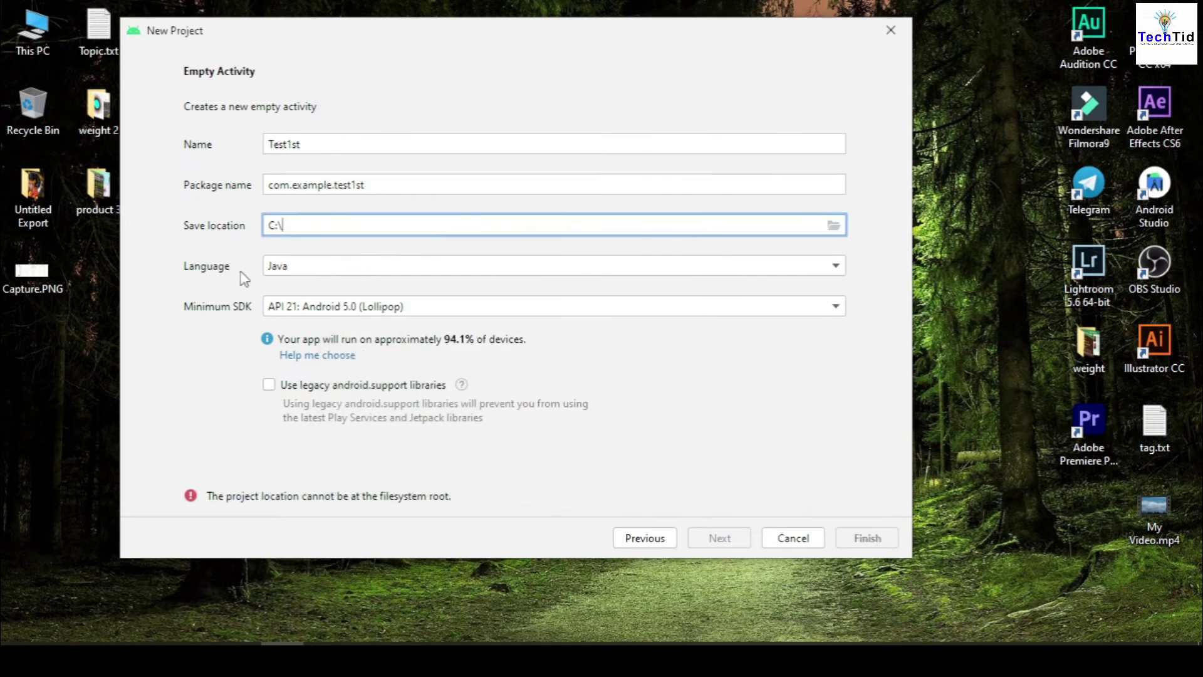
{"action": "left_click", "coordinate": [833, 226]}
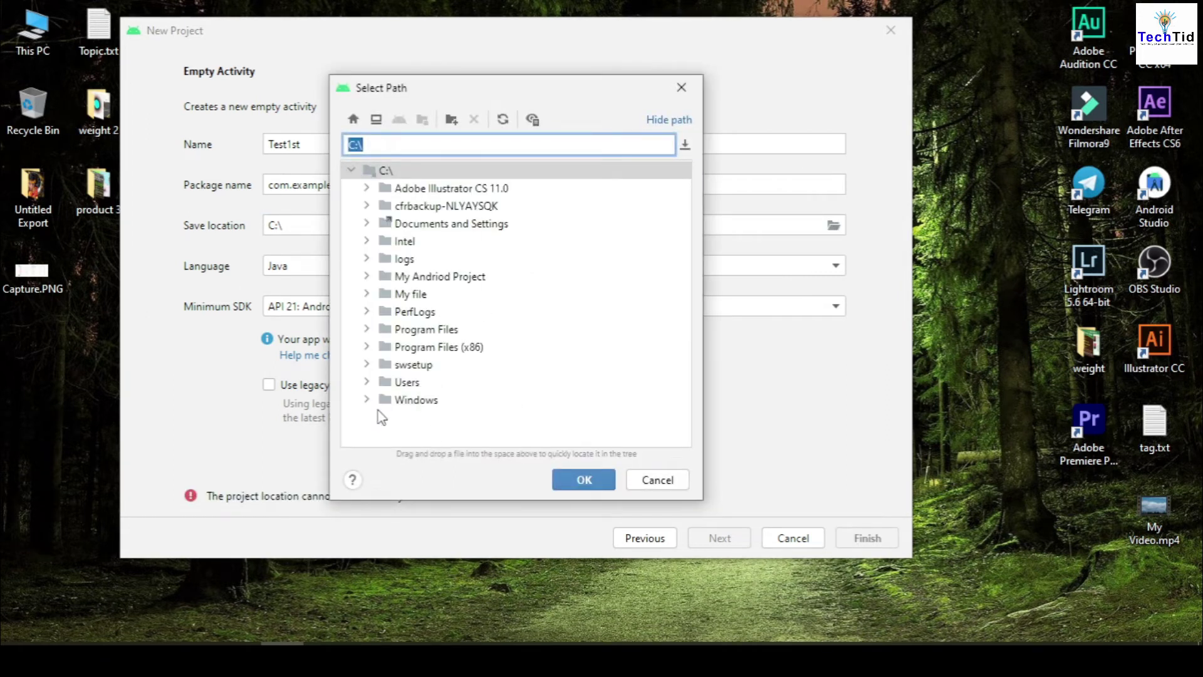
{"action": "left_click", "coordinate": [452, 121]}
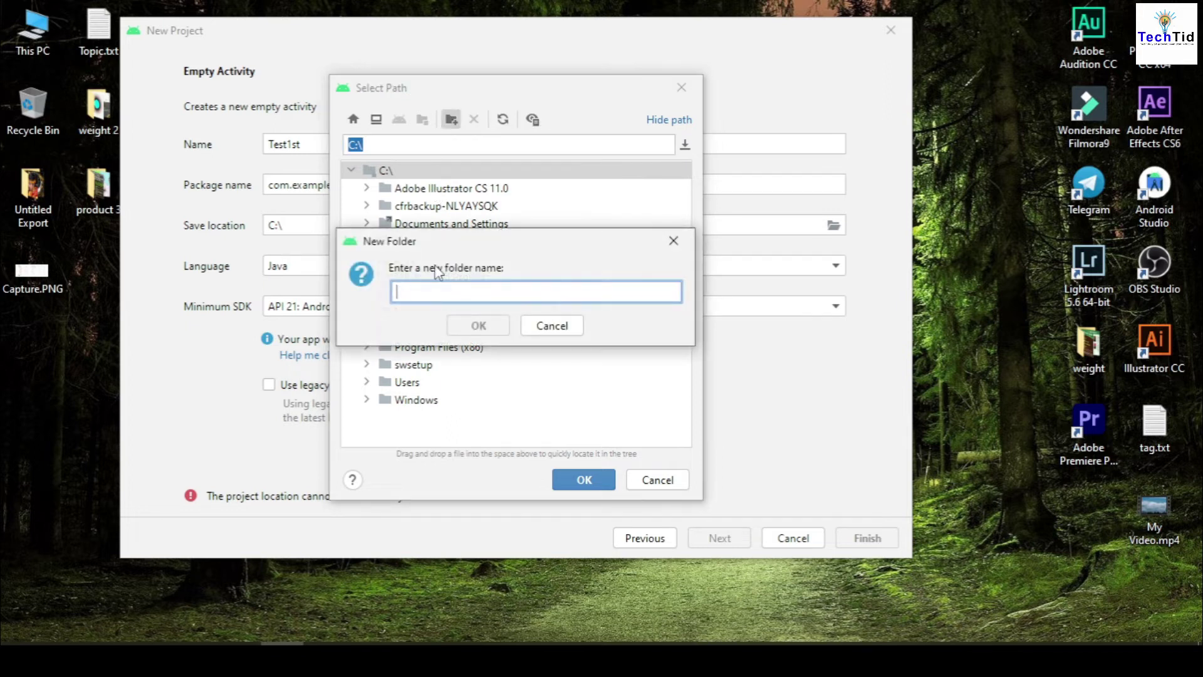
{"action": "type", "text": "Pro"}
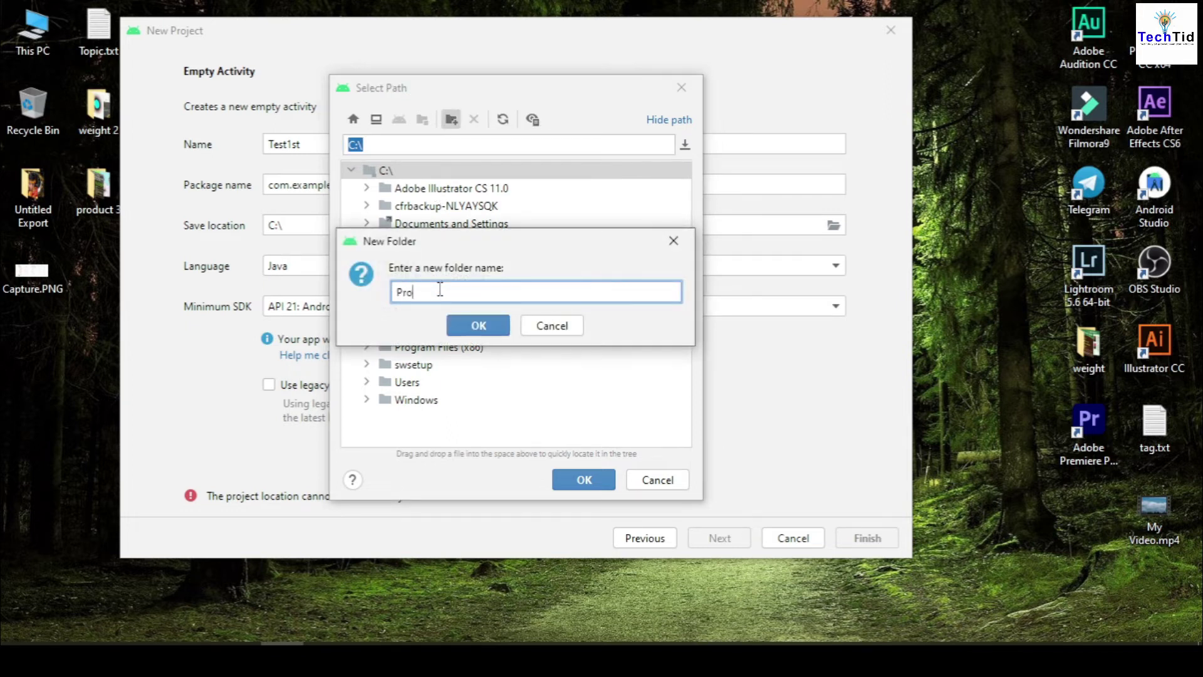
{"action": "type", "text": "ject"}
{"action": "left_click", "coordinate": [475, 324]}
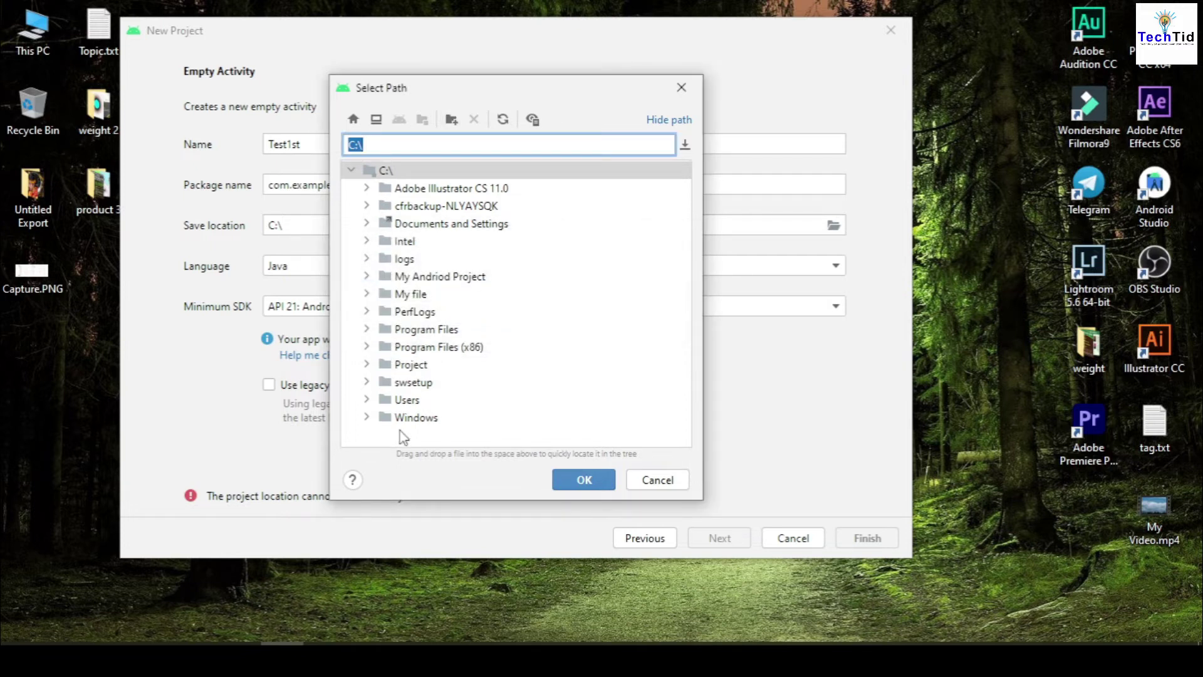
{"action": "double_click", "coordinate": [412, 364]}
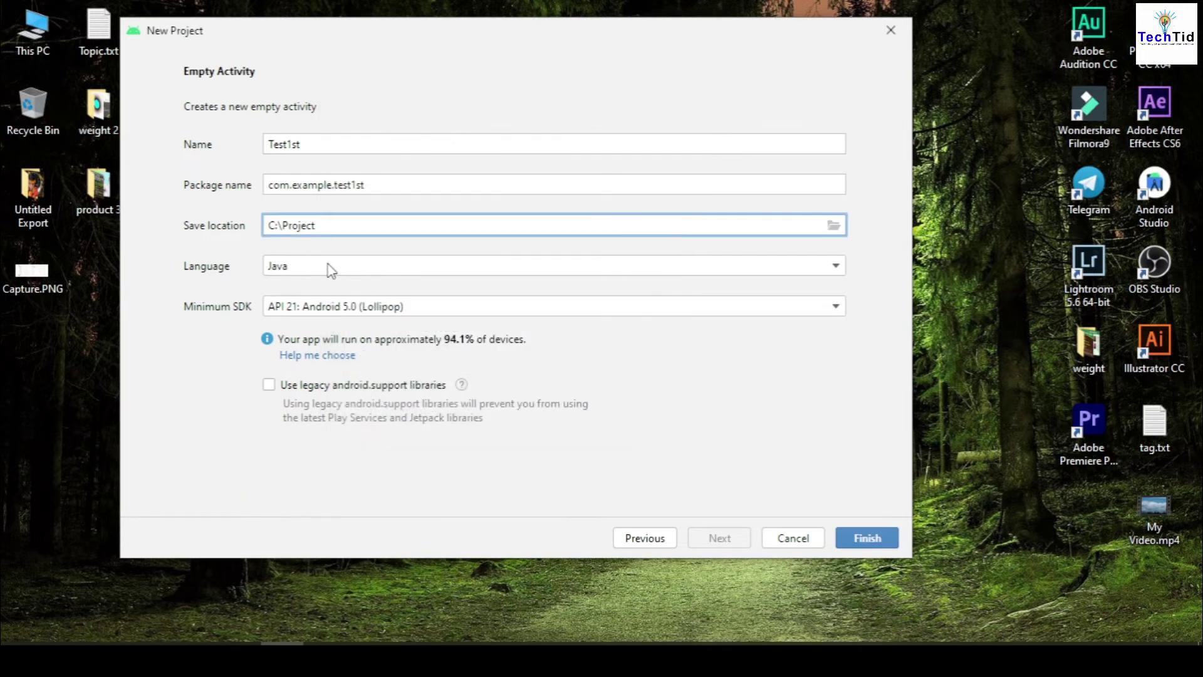
Choose Java as the language and API 21: Android 5.0 (Lollipop) as the minimum SDK
{"action": "left_click", "coordinate": [335, 270]}
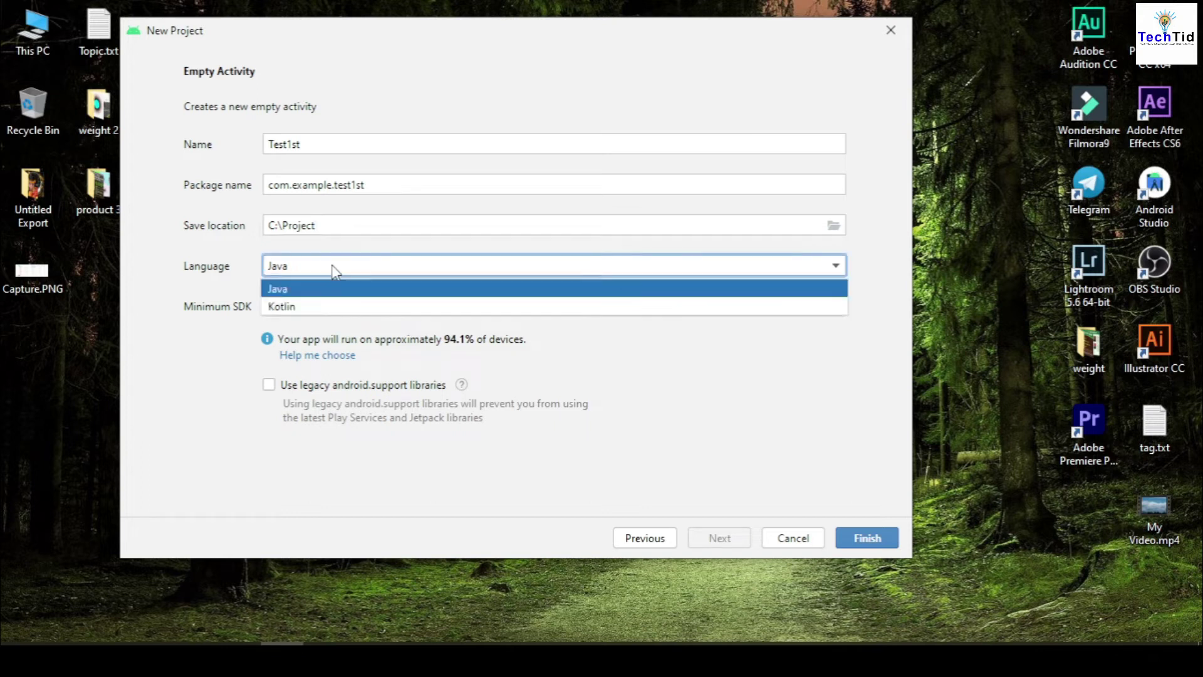
{"action": "left_click", "coordinate": [200, 424]}
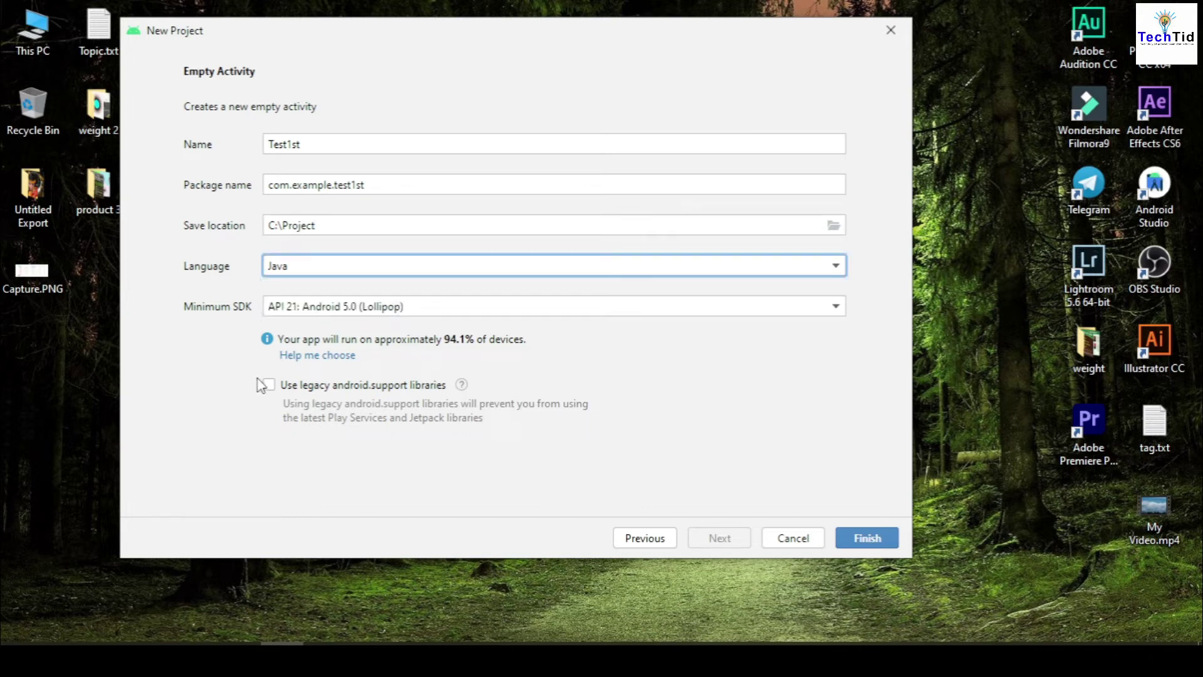
{"action": "left_click", "coordinate": [357, 268]}
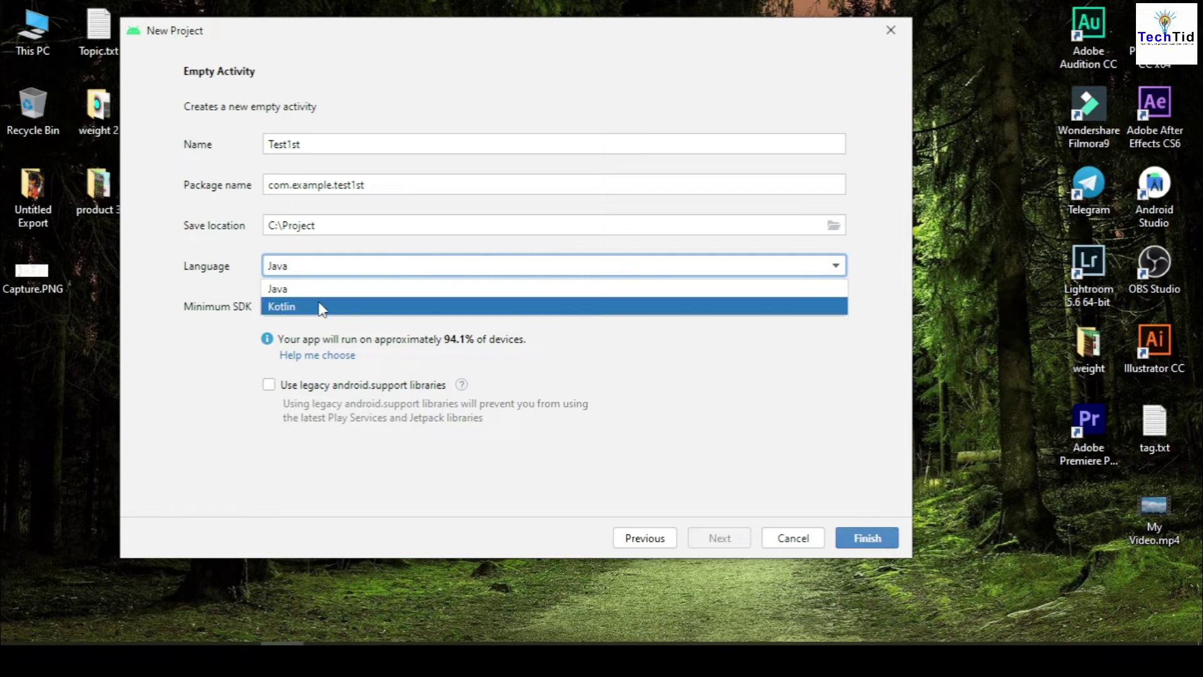
{"action": "left_click", "coordinate": [294, 290]}
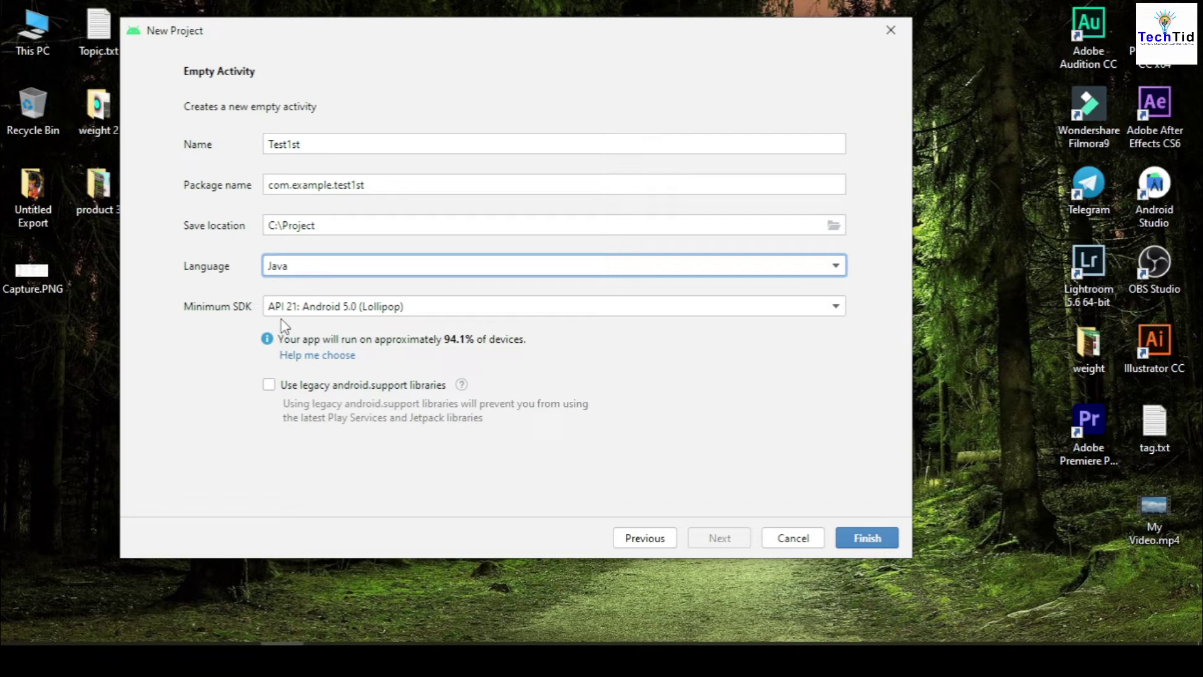
{"action": "left_click", "coordinate": [343, 308]}
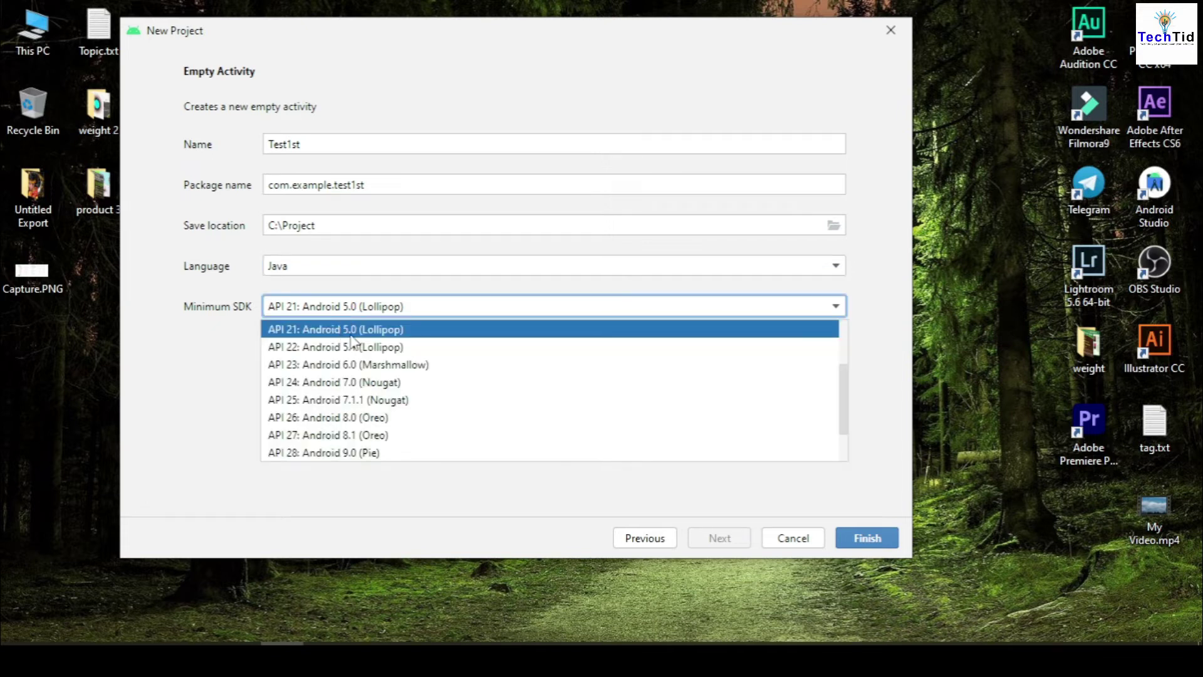
{"action": "left_click", "coordinate": [356, 330]}
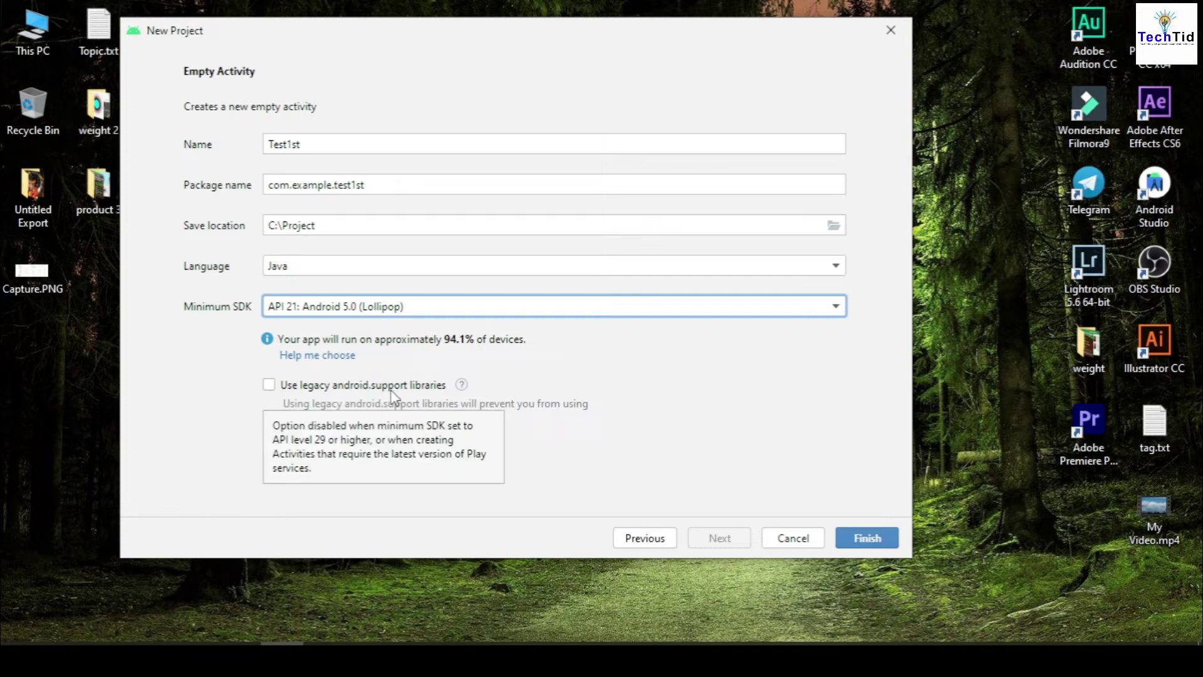
Enable the legacy android.support libraries and finish creating the project
{"action": "left_click", "coordinate": [269, 386]}
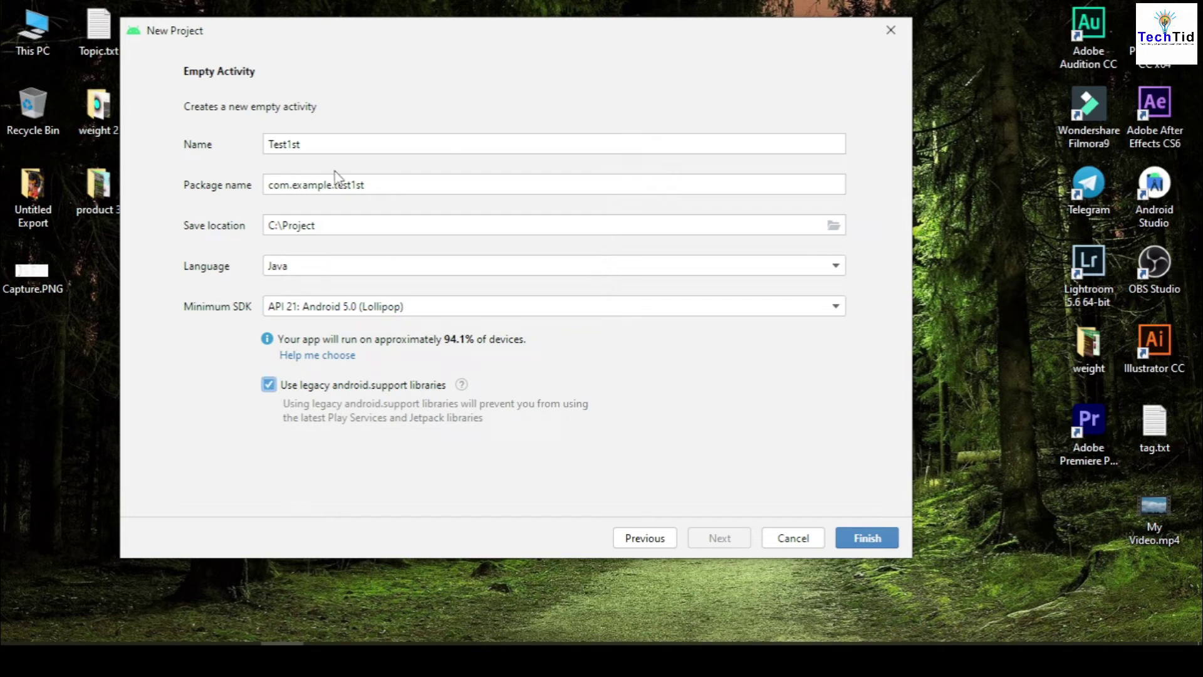
{"action": "left_click", "coordinate": [859, 543]}
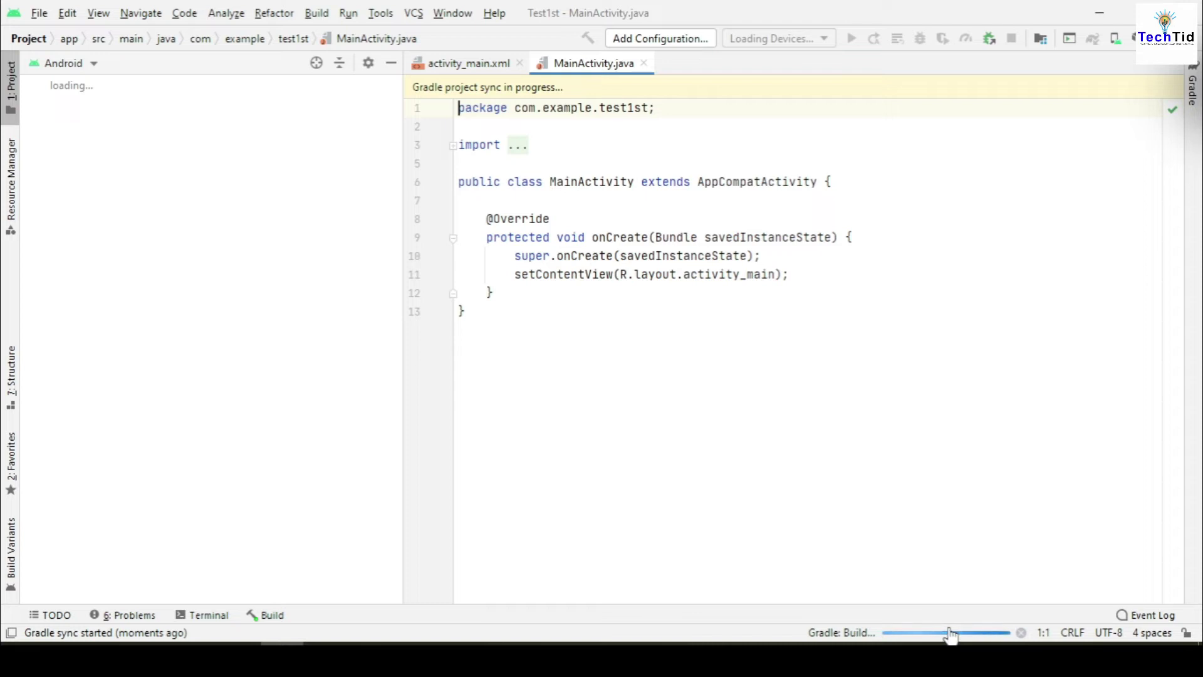
Check the background tasks of the Gradle project import and hide the task list
{"action": "left_click", "coordinate": [906, 634]}
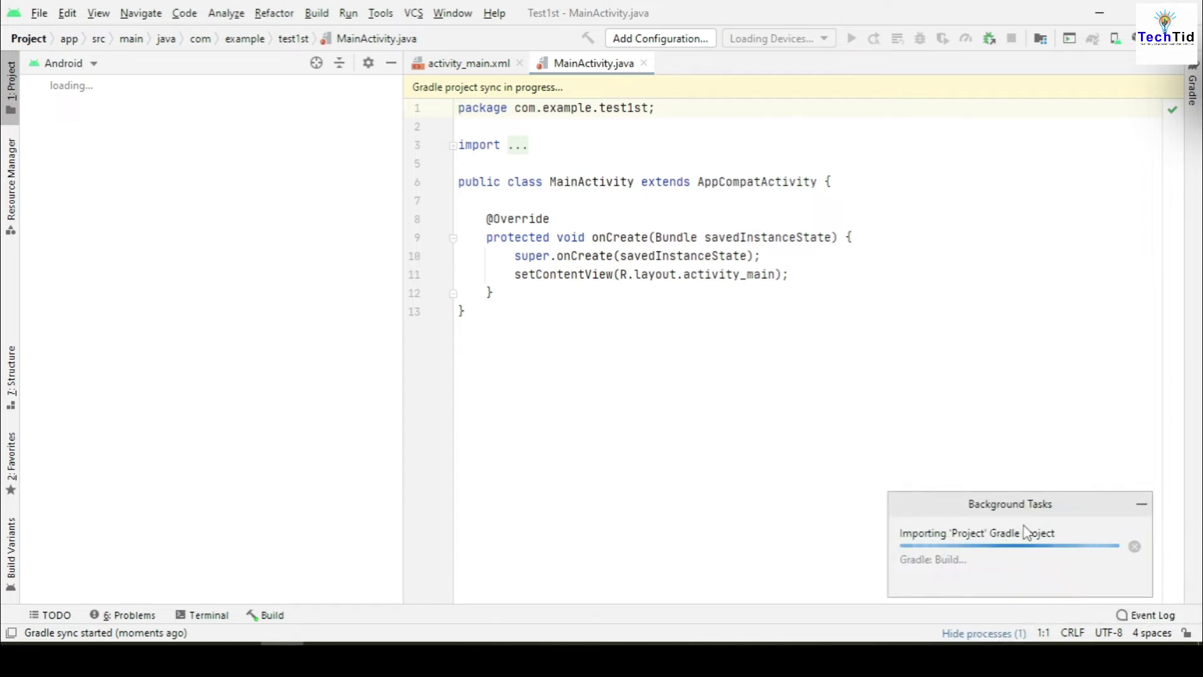
{"action": "left_click", "coordinate": [1141, 504]}
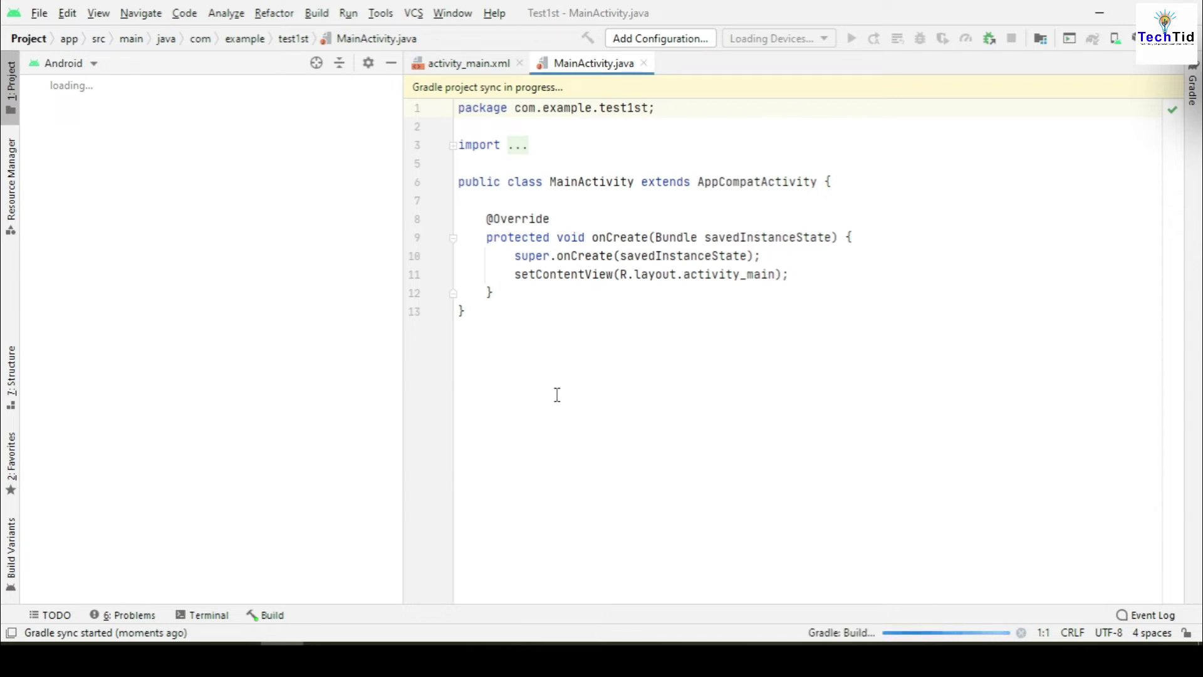